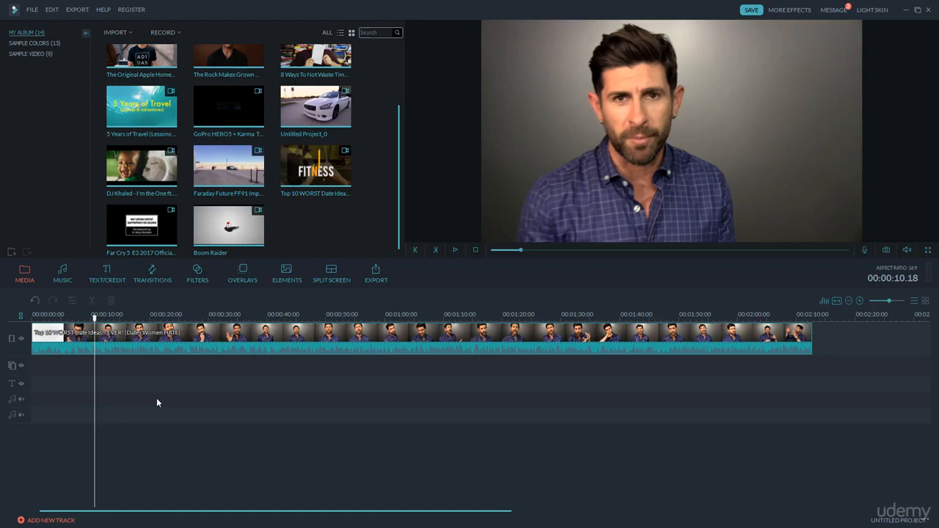
# Step: Browse the Lower 3rds category of the text and credit templates
pyautogui.click(109, 281)
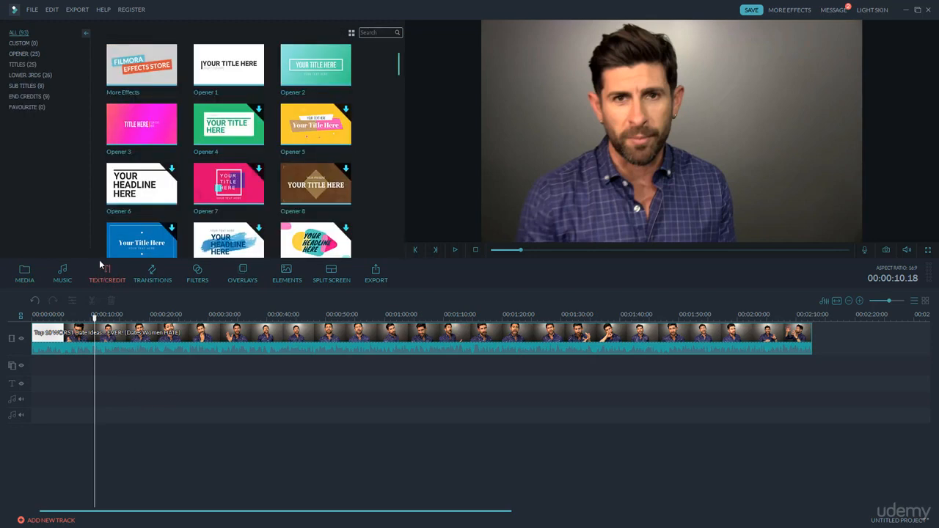
pyautogui.click(21, 77)
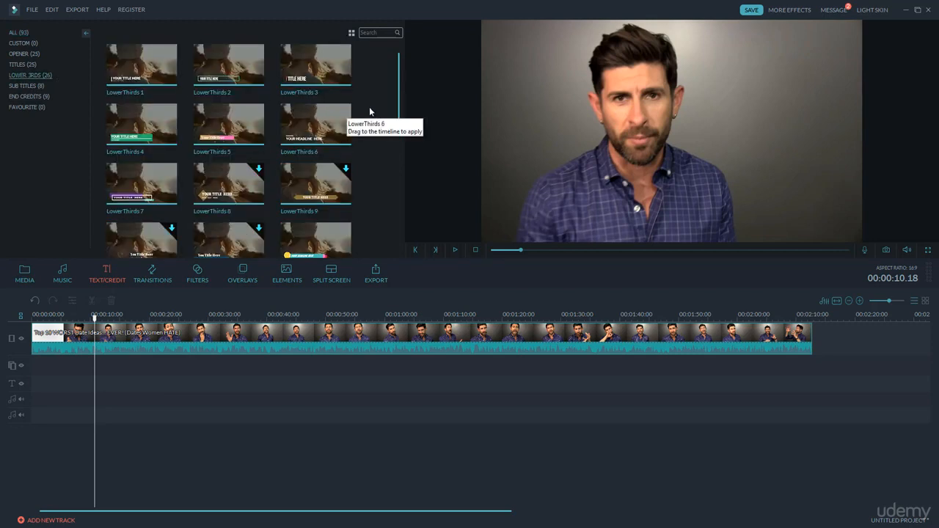
pyautogui.scroll(-5, 369, 107)
pyautogui.scroll(-2, 371, 132)
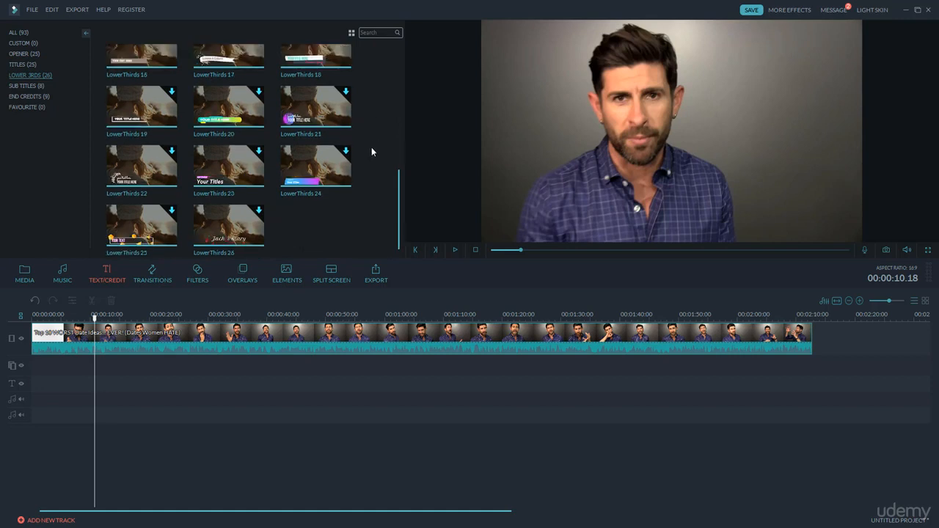
pyautogui.scroll(7, 371, 150)
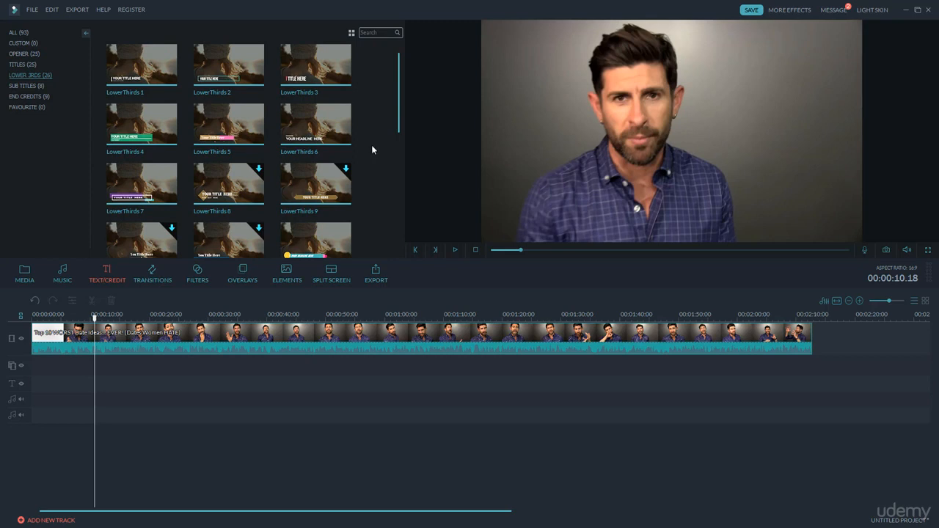
# Step: Preview the LowerThirds 4, 2 and 1 templates, download and preview LowerThirds 9, and preview LowerThirds 7
pyautogui.moveTo(163, 130)
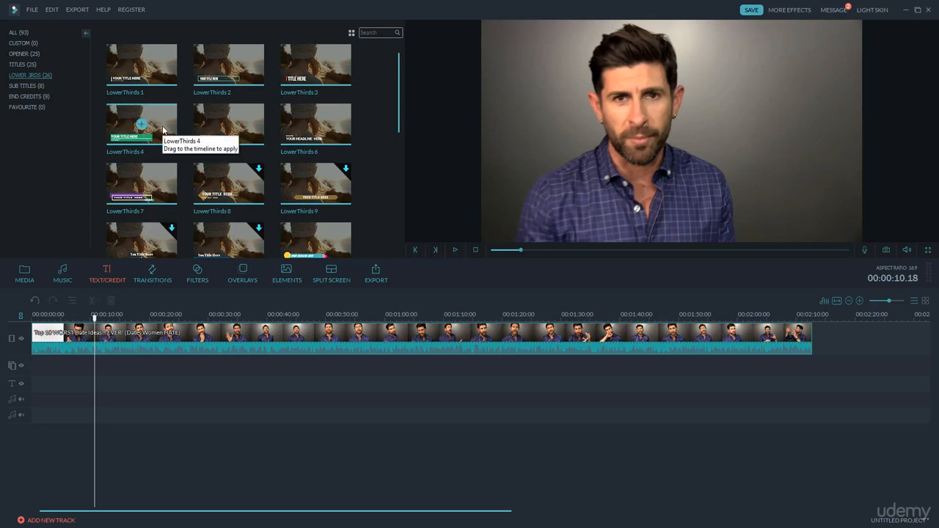
pyautogui.click(162, 126)
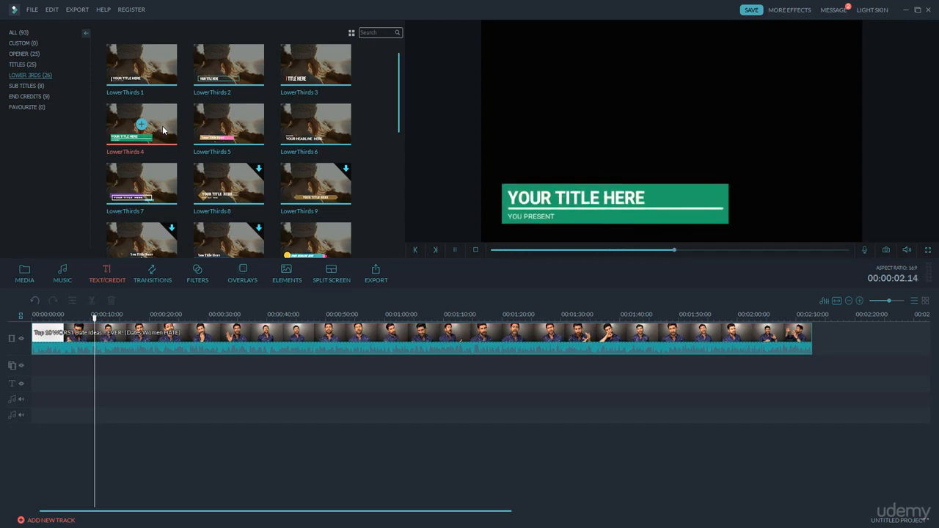
pyautogui.click(199, 82)
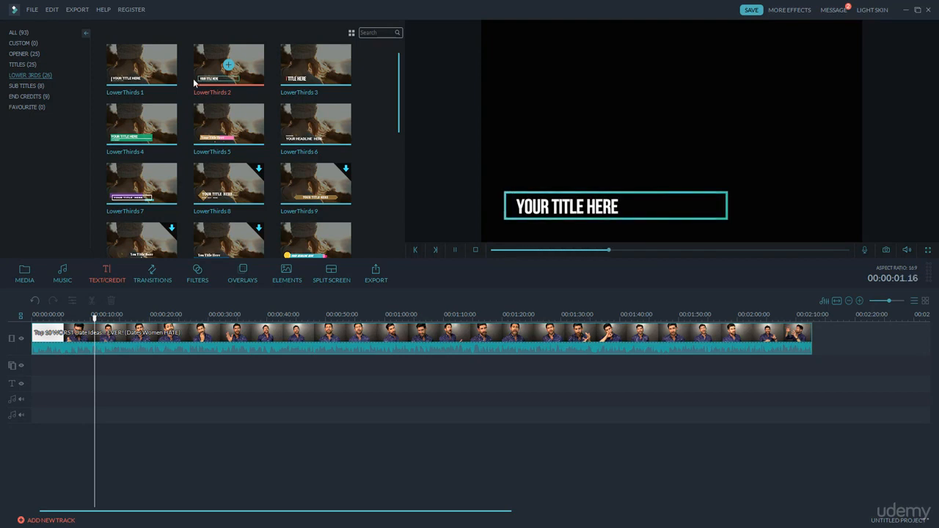
pyautogui.click(166, 80)
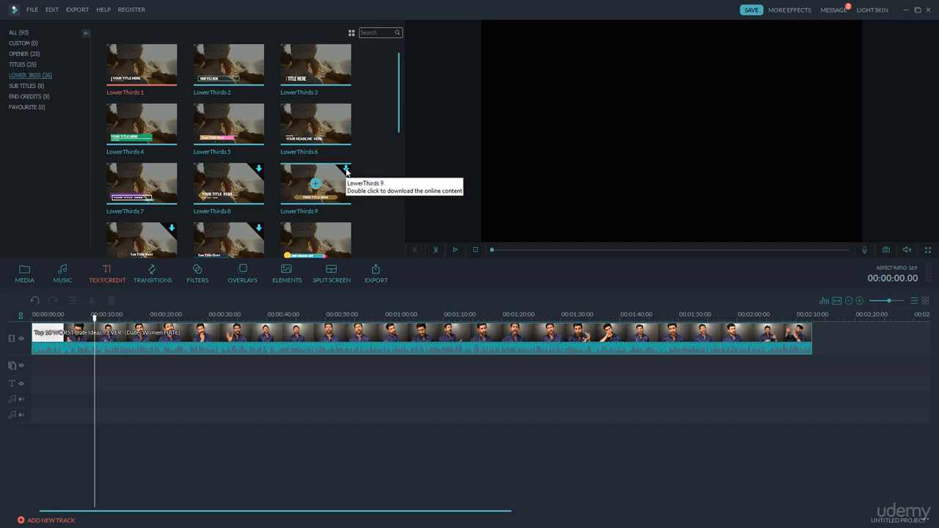
pyautogui.click(346, 169)
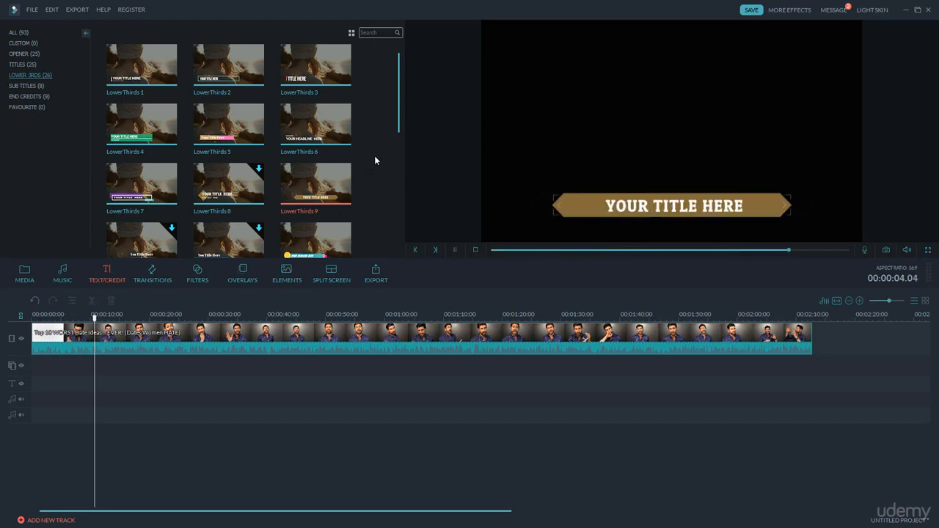
pyautogui.click(163, 182)
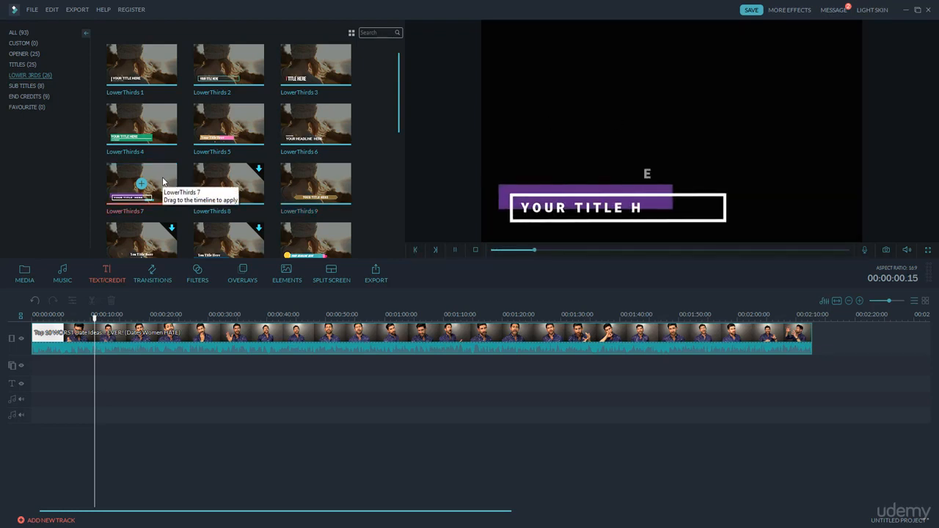
# Step: Place the LowerThirds 4 template on the text track at 00:00:03.00 and move the playhead to 00:00:04.16 within it
pyautogui.click(166, 130)
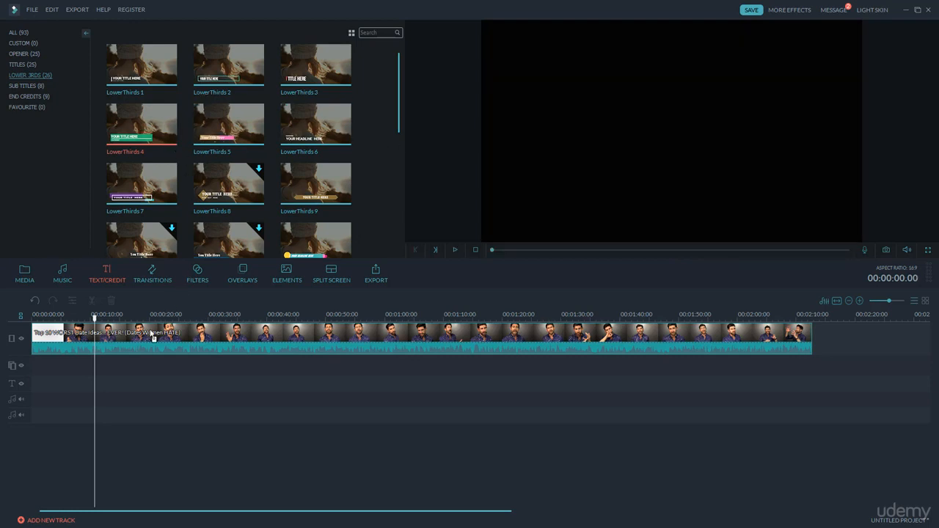
pyautogui.moveTo(153, 338); pyautogui.dragTo(63, 383)
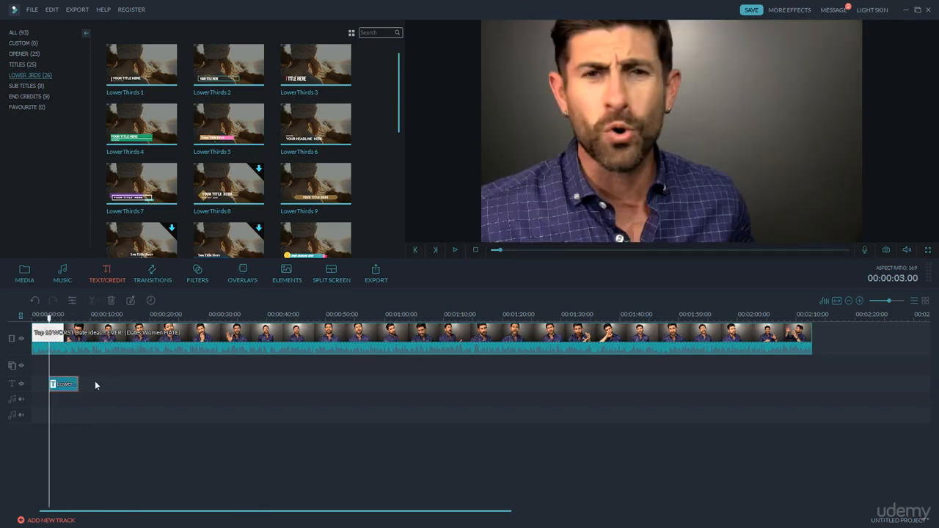
pyautogui.scroll(4, 110, 316)
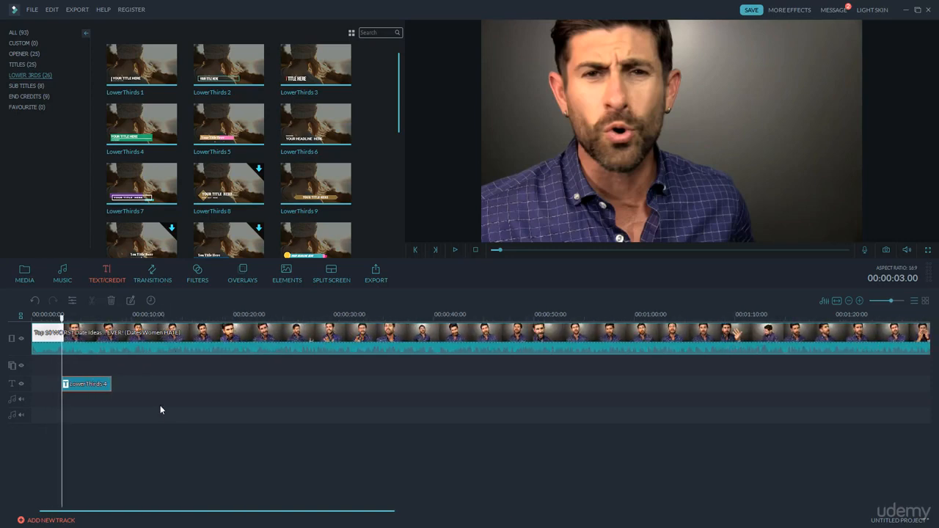
pyautogui.moveTo(62, 318)
pyautogui.mouseDown()
pyautogui.moveTo(106, 330)
pyautogui.moveTo(79, 325)
pyautogui.mouseUp()
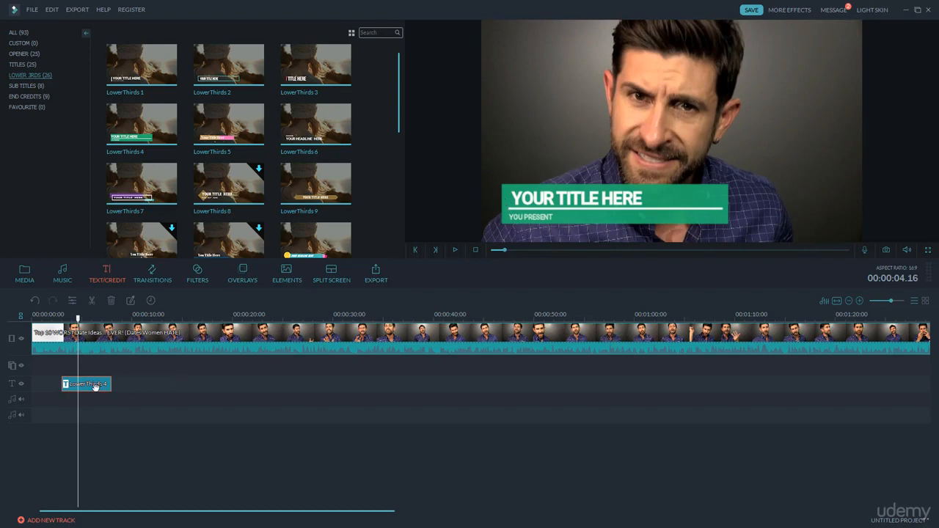
# Step: Replace the LowerThirds 4 clip's main title text with "Alpha M"
pyautogui.doubleClick(94, 386)
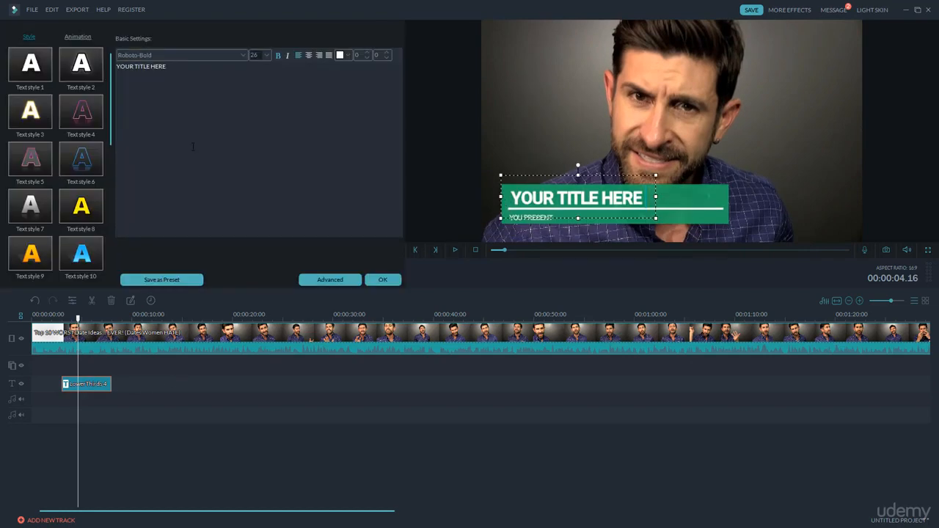
pyautogui.moveTo(181, 68); pyautogui.dragTo(116, 67)
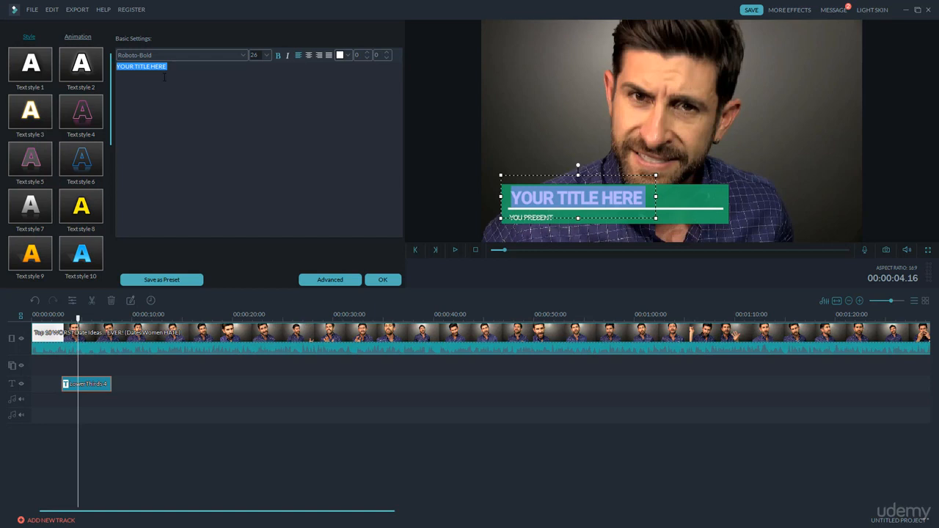
pyautogui.write('Alpha')
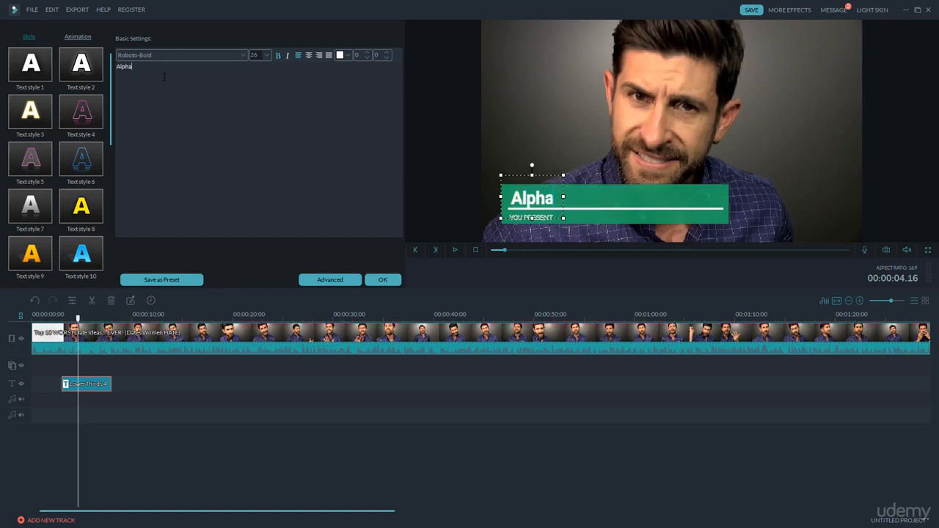
pyautogui.write(' M')
# Step: Change the font of the whole "Alpha M" title to Abril Fatface
pyautogui.hotkey('ctrl', 'a')
pyautogui.click(242, 56)
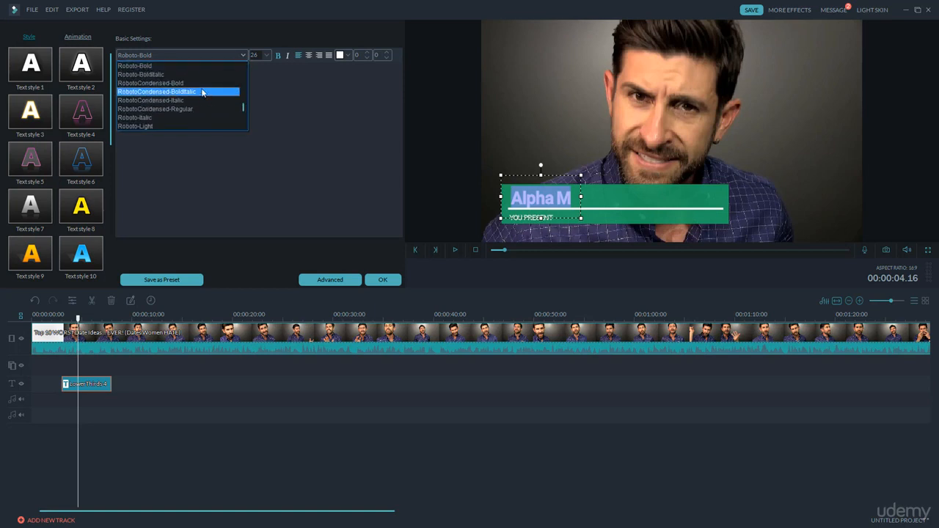
pyautogui.press('a')
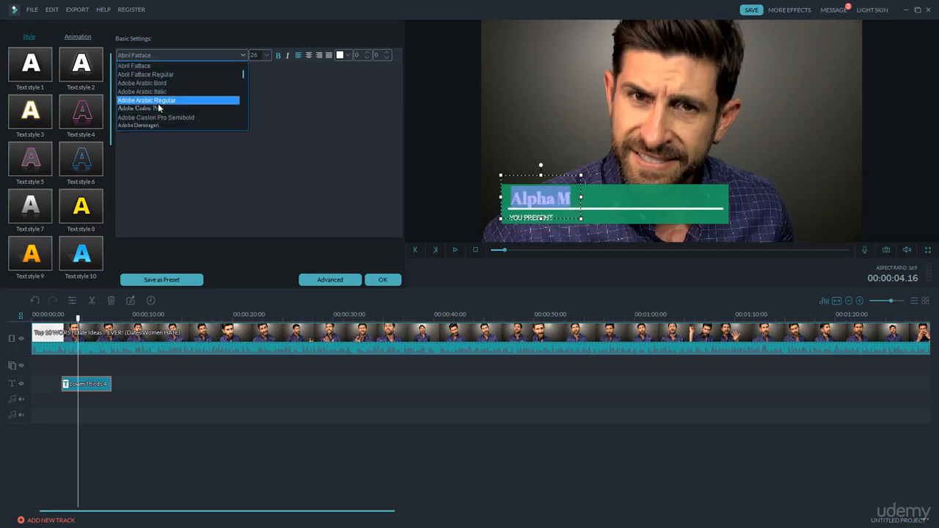
pyautogui.click(168, 65)
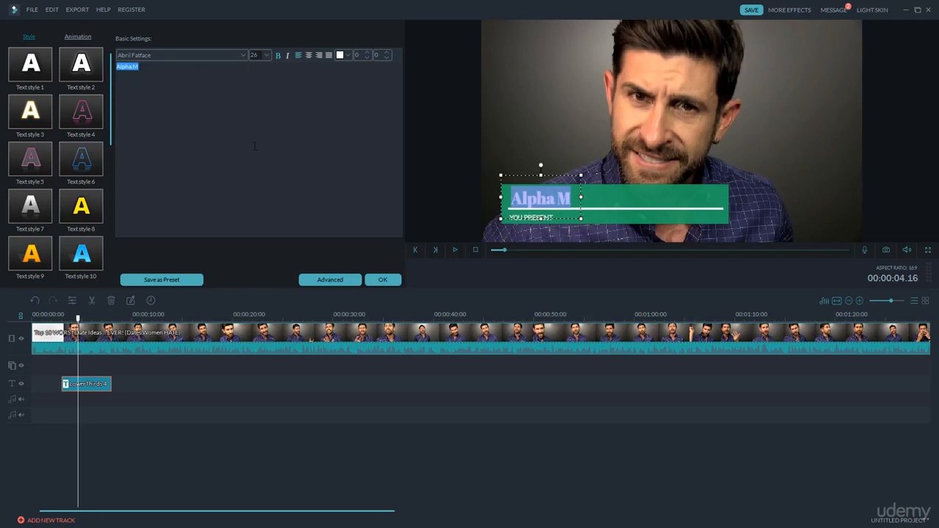
pyautogui.click(481, 157)
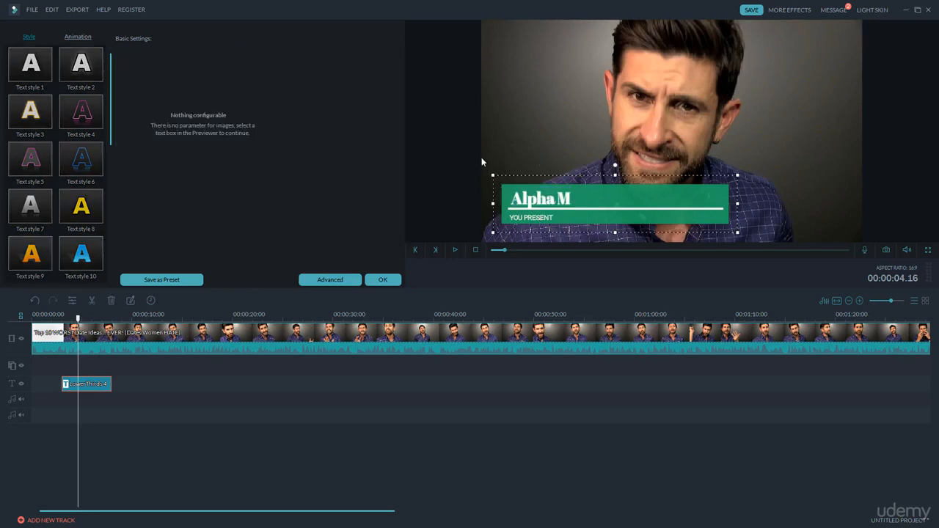
# Step: Replace the "YOU PRESENT" line below the title with "Fitness Expert"
pyautogui.click(518, 219)
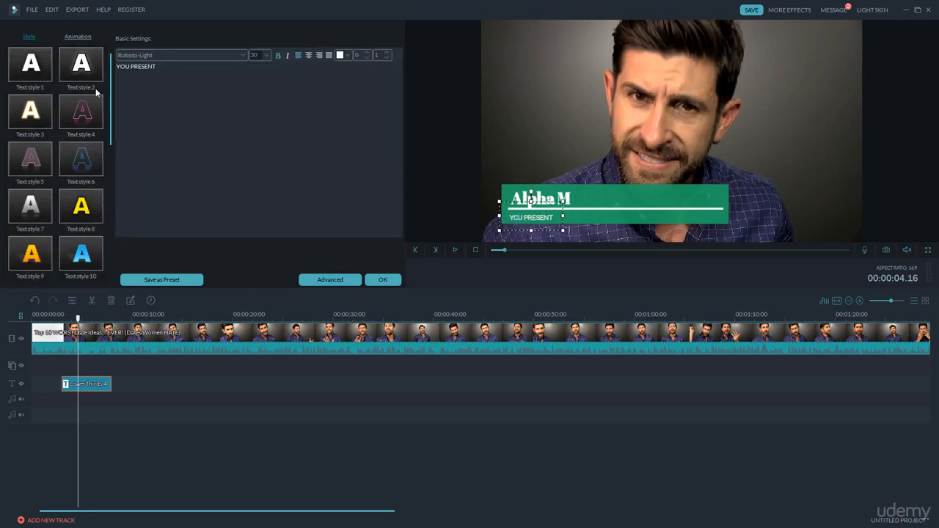
pyautogui.moveTo(162, 67); pyautogui.dragTo(116, 67)
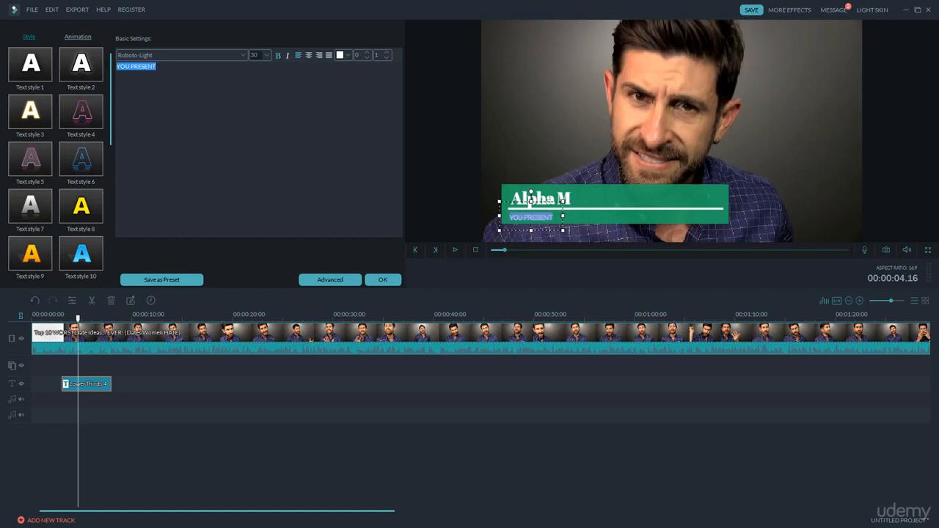
pyautogui.press('BackSpace')
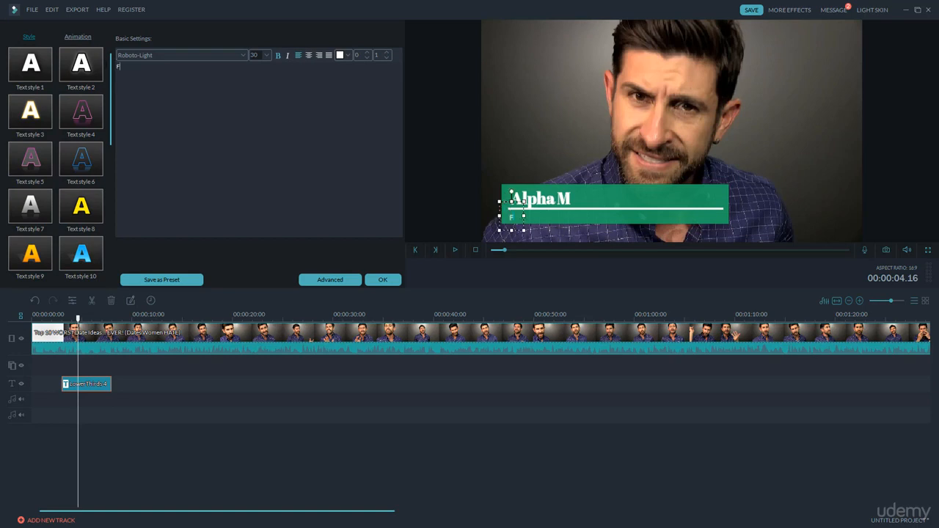
pyautogui.write('Fitness Expert')
# Step: Widen the "Fitness Expert" text box slightly, nudge it right to align under the title, and accept the title edits
pyautogui.moveTo(581, 215); pyautogui.dragTo(586, 216)
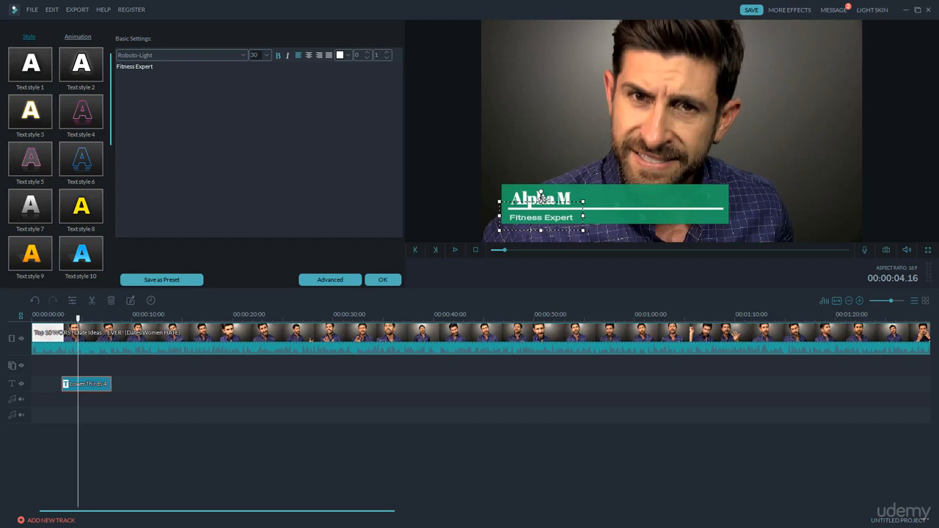
pyautogui.moveTo(540, 198); pyautogui.dragTo(543, 198)
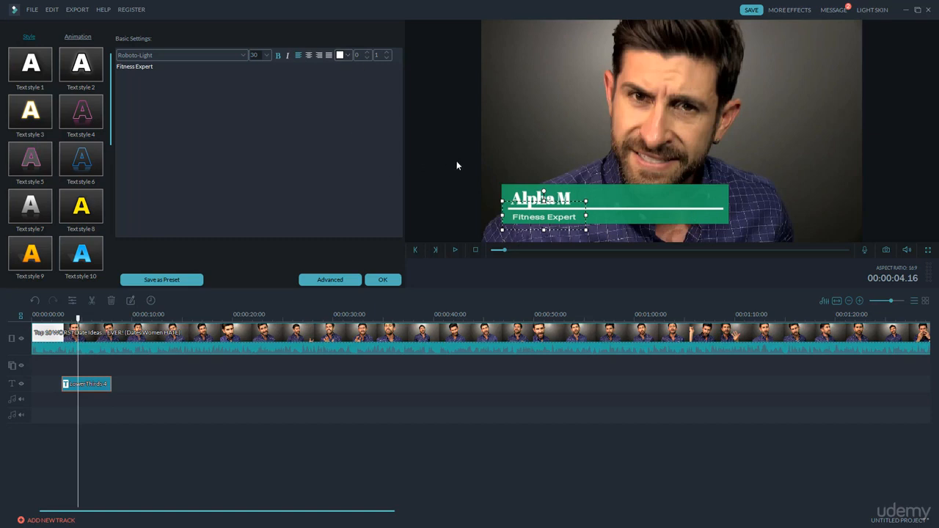
pyautogui.click(497, 166)
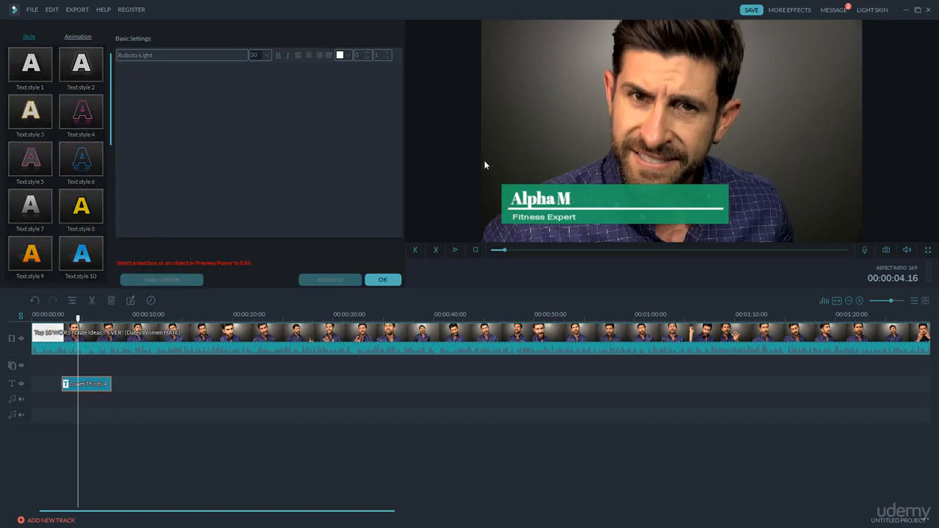
pyautogui.click(383, 279)
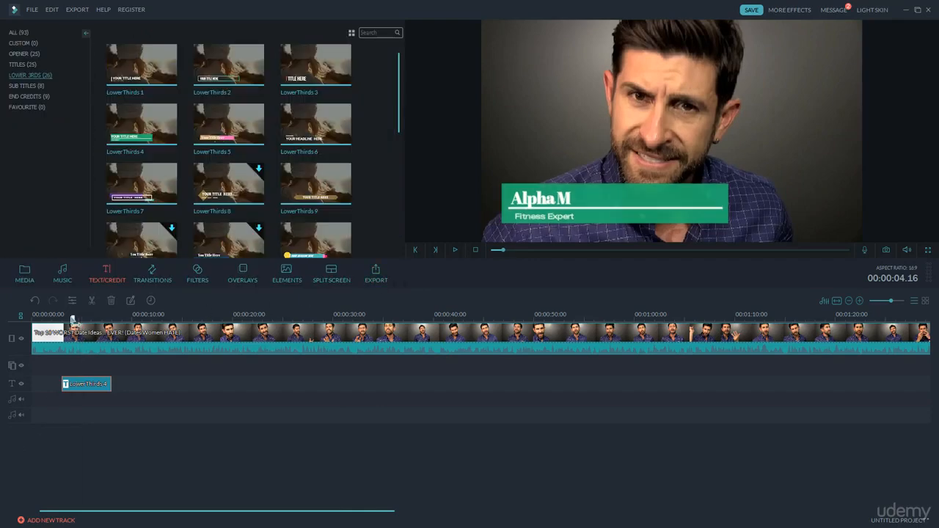
# Step: Play the video from just before the first lower third until about 10 seconds to check its animation
pyautogui.moveTo(78, 317); pyautogui.dragTo(57, 320)
pyautogui.click(454, 250)
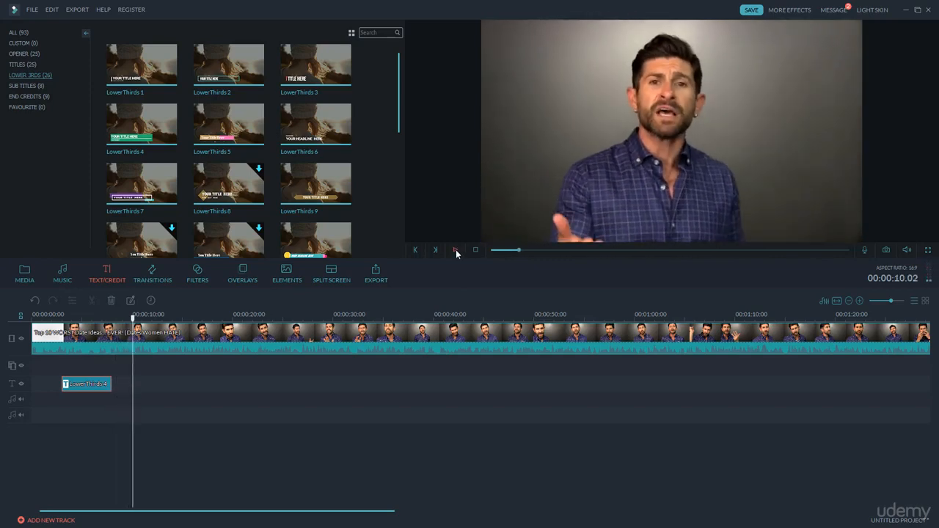
pyautogui.click(457, 250)
# Step: Download and preview the LowerThirds 23 template, and place it on the text track at 00:00:10.17 after the first title
pyautogui.moveTo(400, 112); pyautogui.dragTo(401, 217)
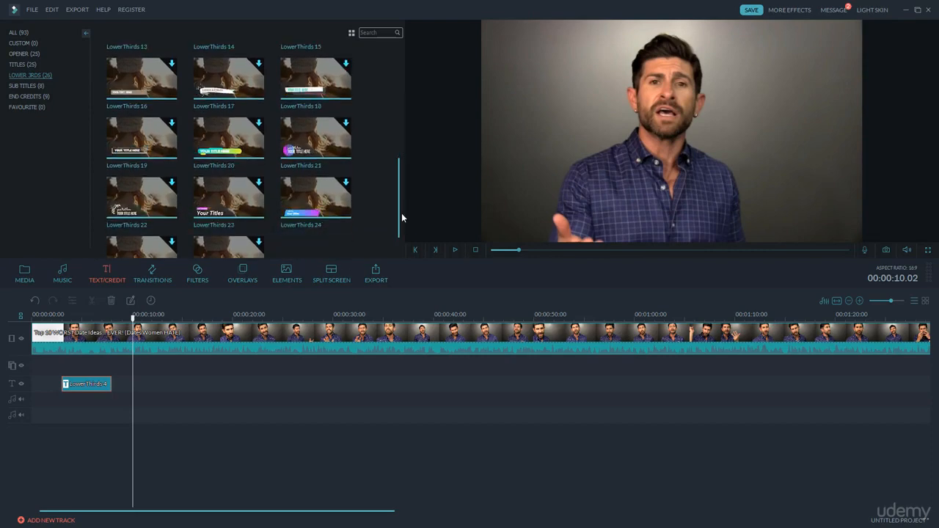
pyautogui.click(248, 203)
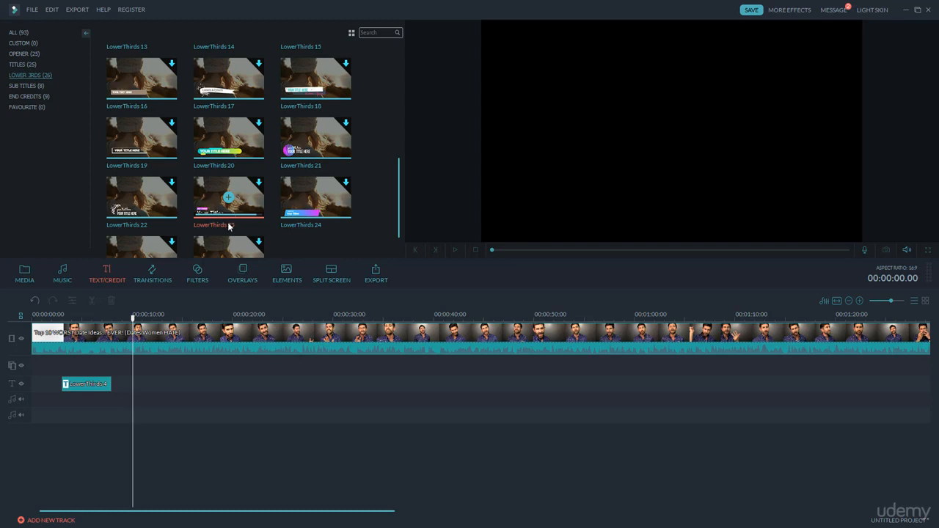
pyautogui.click(246, 206)
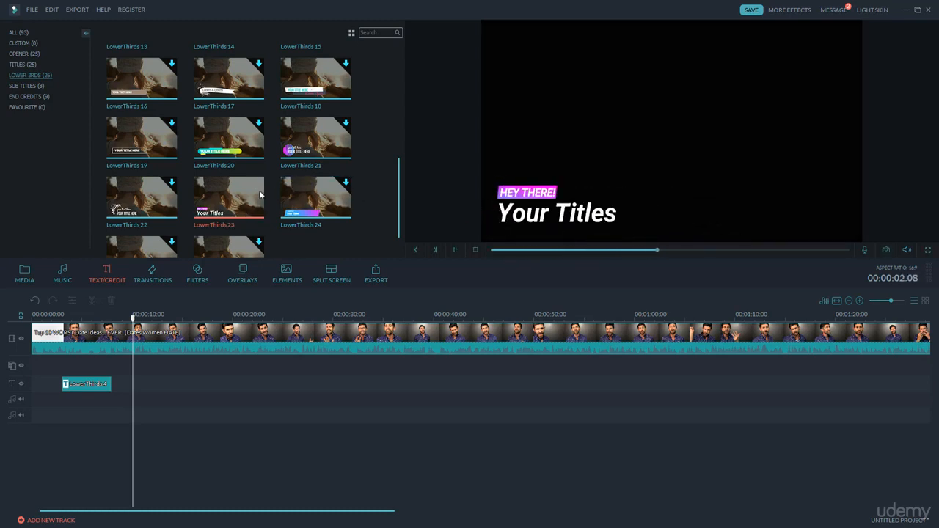
pyautogui.moveTo(244, 198); pyautogui.dragTo(211, 371)
pyautogui.moveTo(212, 207); pyautogui.dragTo(140, 372)
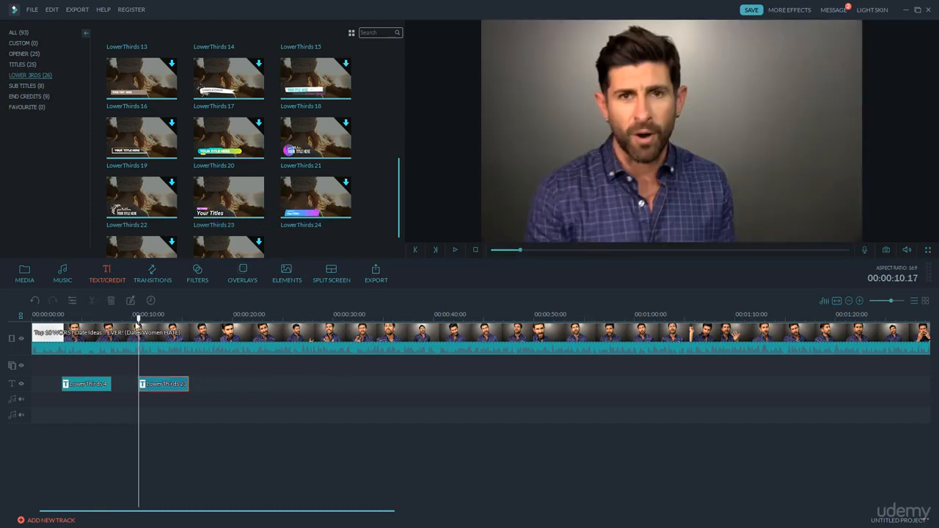
# Step: Replace "Your Titles" in the LowerThirds 23 title with "Fitness Expert Alpha M" and accept the text edit
pyautogui.moveTo(139, 320); pyautogui.dragTo(162, 322)
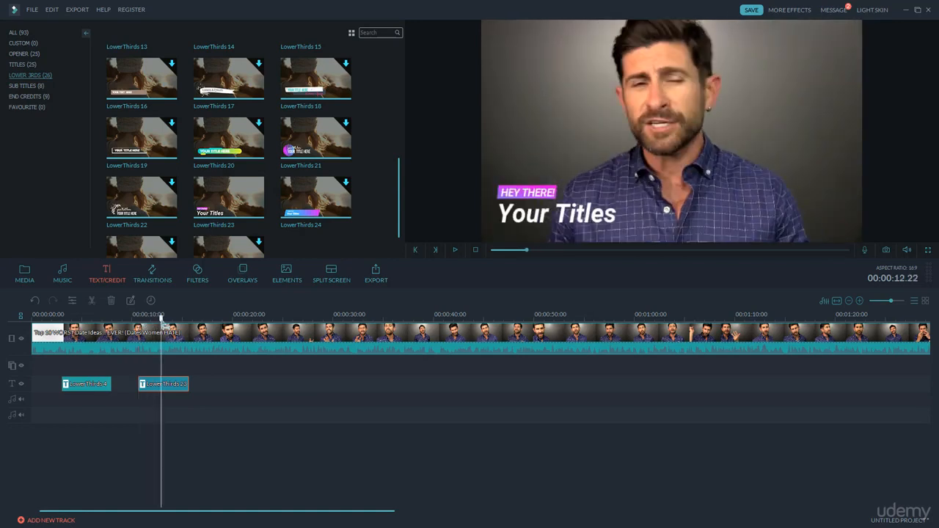
pyautogui.doubleClick(172, 384)
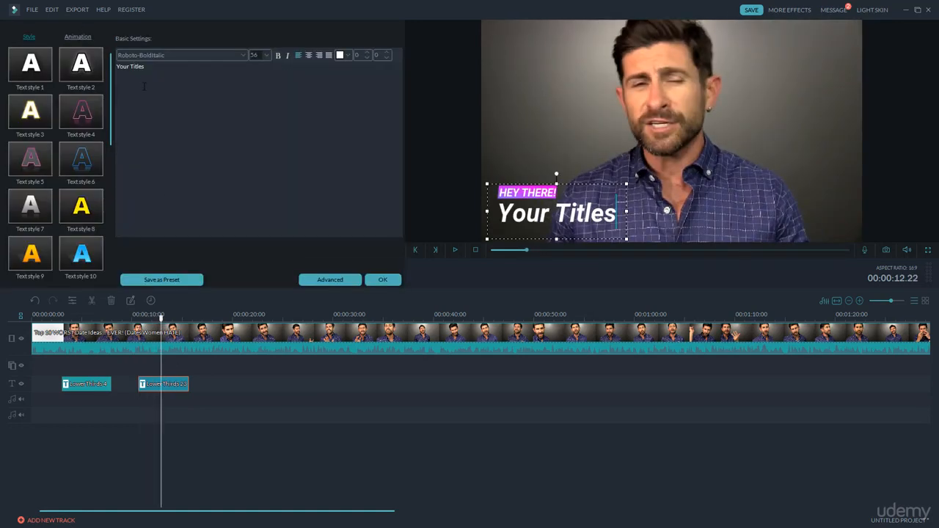
pyautogui.hotkey('shift', 'Left')
pyautogui.hotkey('shift', 'Left')
pyautogui.hotkey('shift', 'Left')
pyautogui.hotkey('shift', 'Left')
pyautogui.hotkey('shift', 'Left')
pyautogui.hotkey('shift', 'Left')
pyautogui.hotkey('shift', 'Left')
pyautogui.hotkey('shift', 'Left')
pyautogui.hotkey('shift', 'Left')
pyautogui.hotkey('shift', 'Left')
pyautogui.hotkey('shift', 'Left')
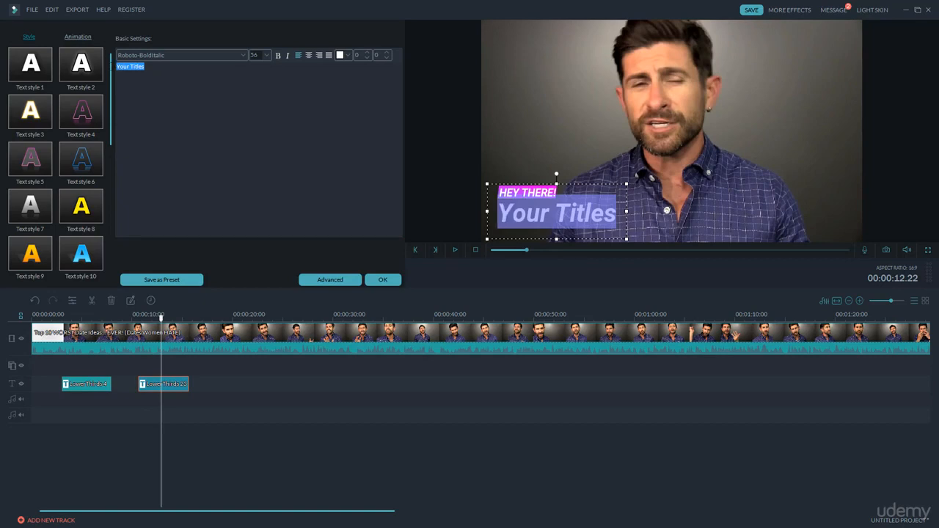
pyautogui.press('BackSpace')
pyautogui.write('F')
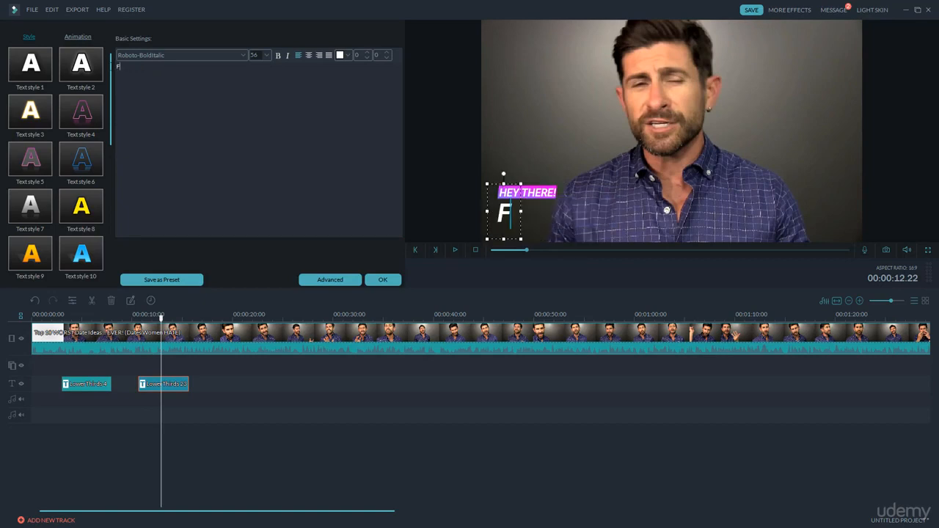
pyautogui.write('itness Ex')
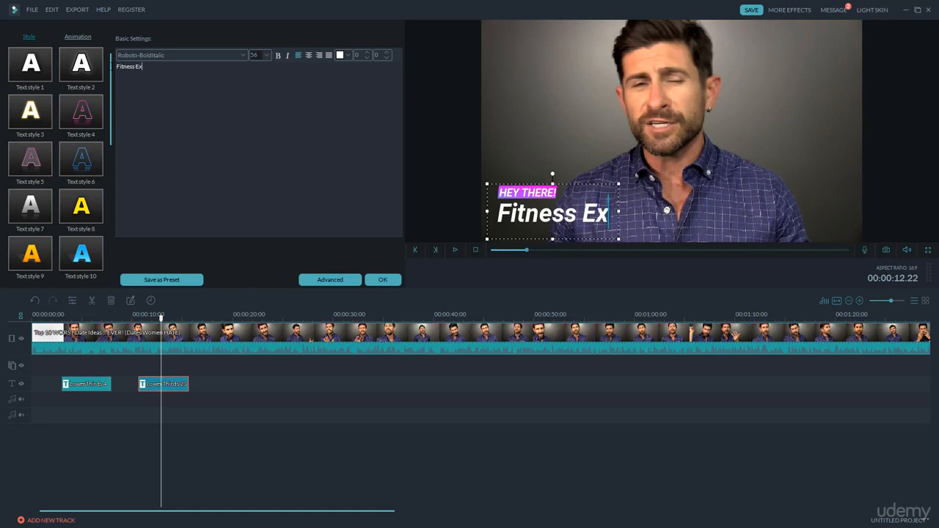
pyautogui.write('pert Alpha M')
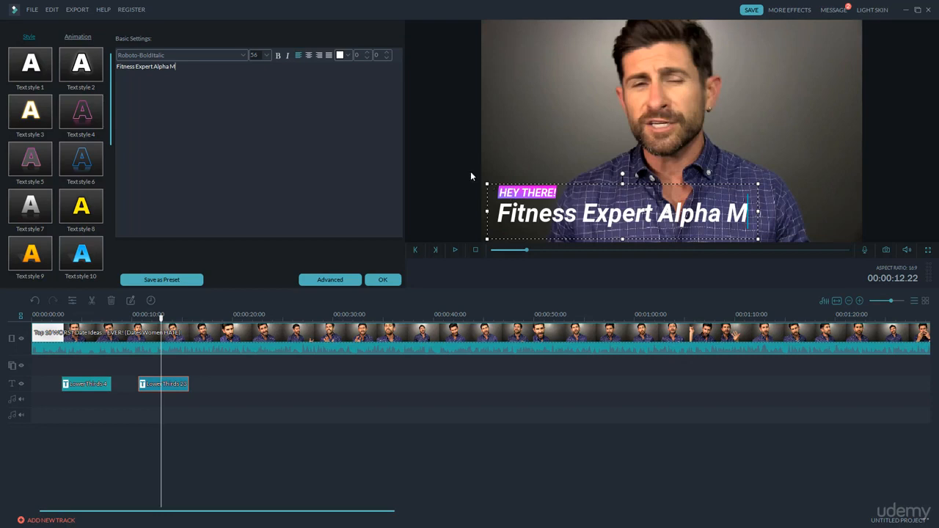
pyautogui.click(383, 279)
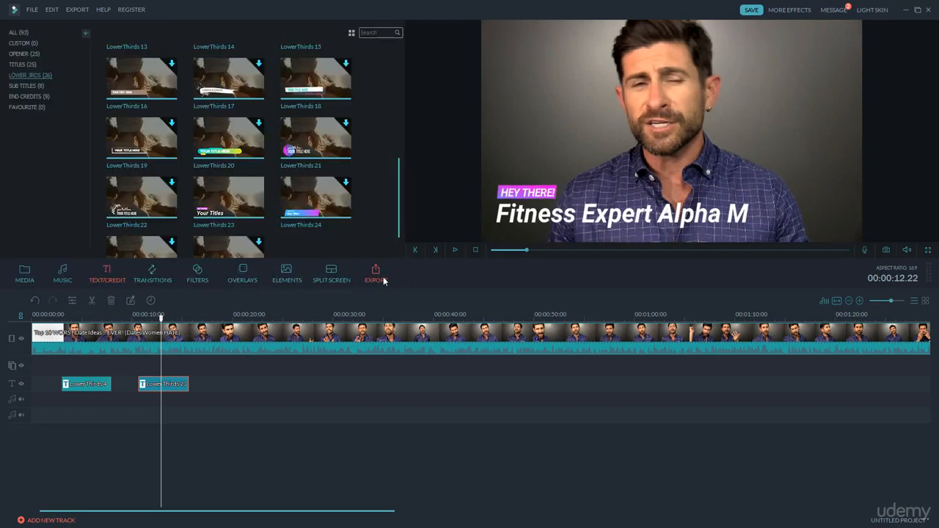
# Step: Play the video across the second lower third to check its animation, and return the playhead to 00:00:11.13
pyautogui.click(139, 314)
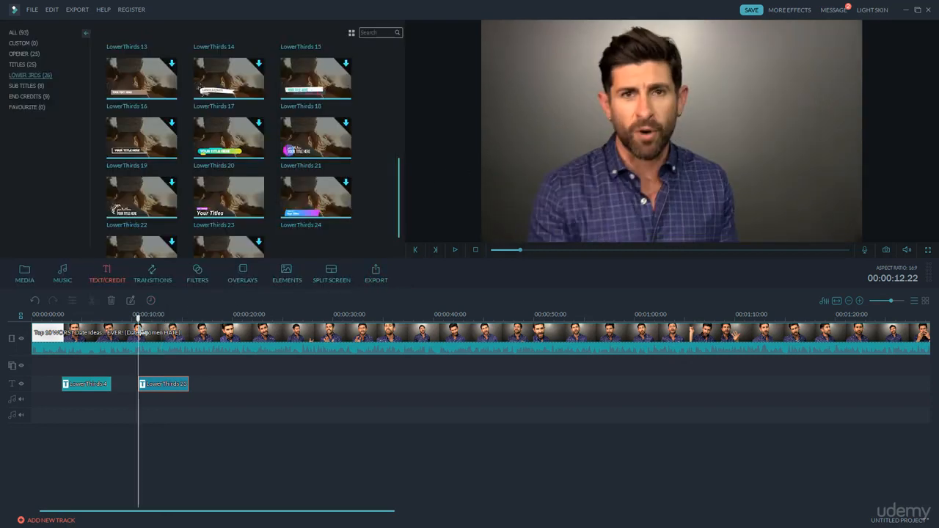
pyautogui.click(455, 250)
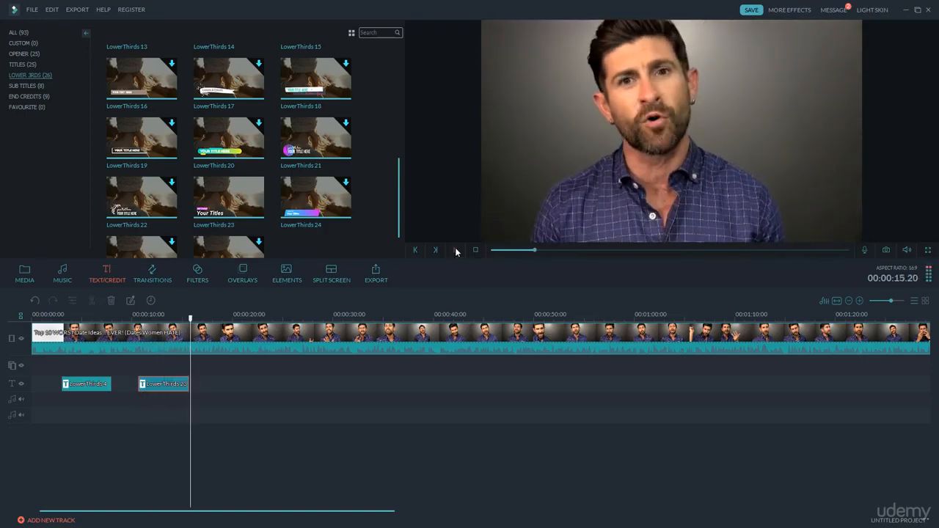
pyautogui.moveTo(195, 316); pyautogui.dragTo(151, 326)
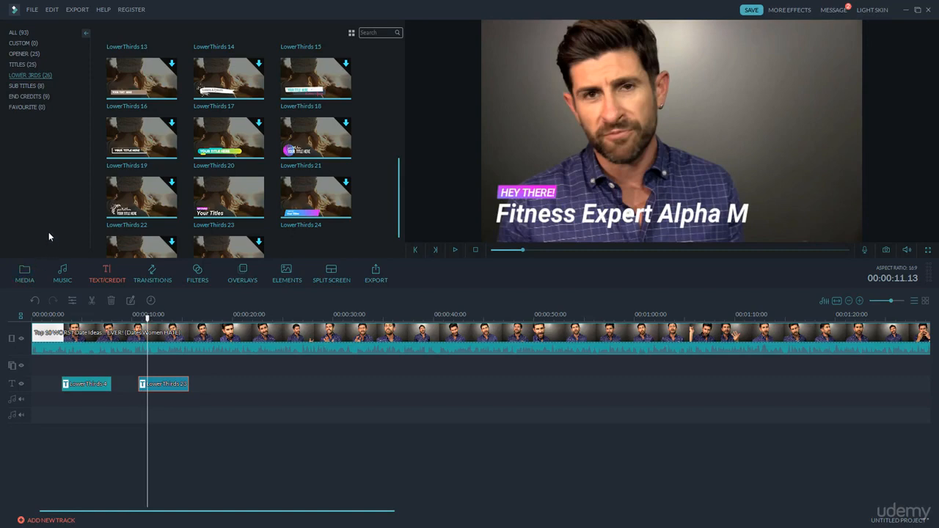
# Step: Import Woosh Transition #2.mp3 from the Desktop and place it on the first audio track at the start of the second lower third
pyautogui.click(25, 273)
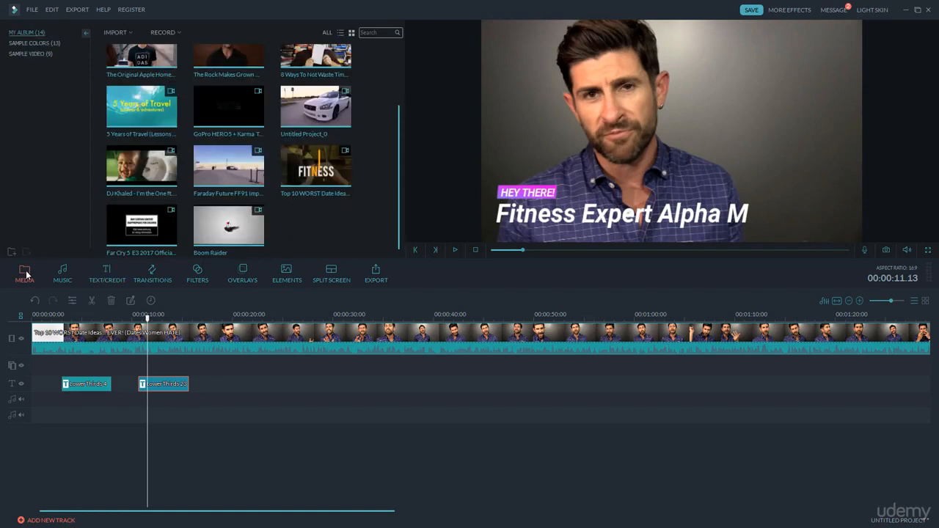
pyautogui.click(125, 34)
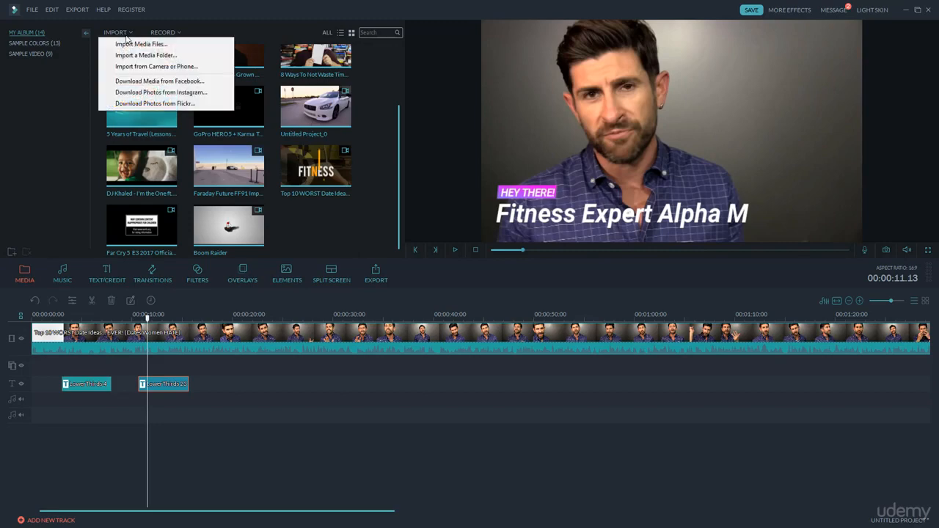
pyautogui.click(130, 48)
pyautogui.click(48, 71)
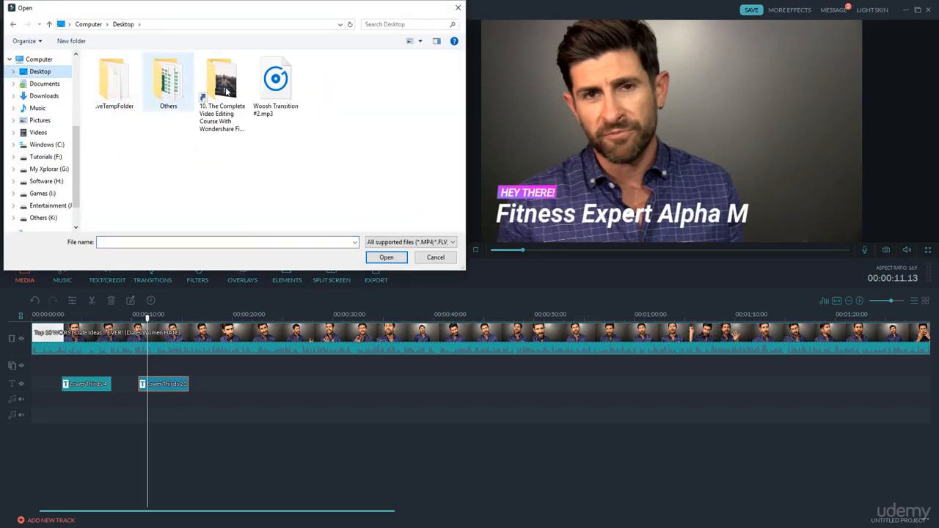
pyautogui.doubleClick(273, 85)
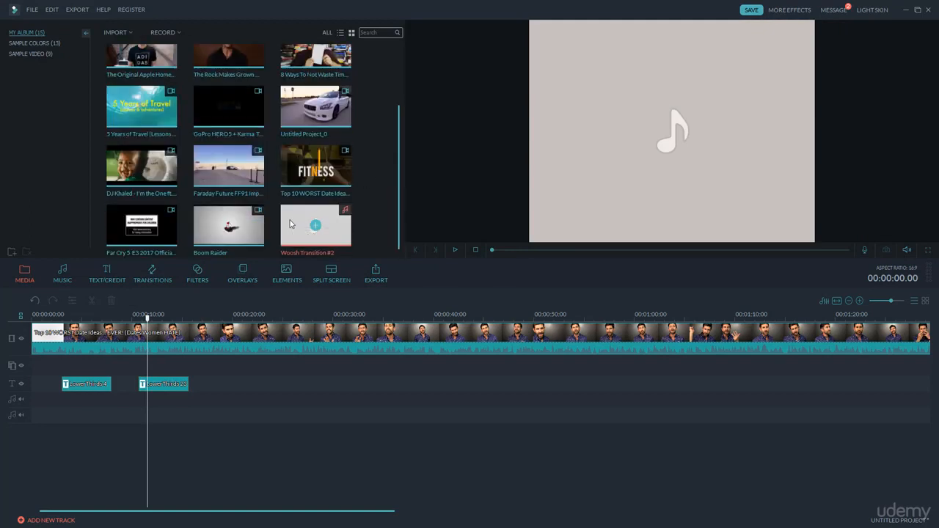
pyautogui.moveTo(316, 228); pyautogui.dragTo(134, 318)
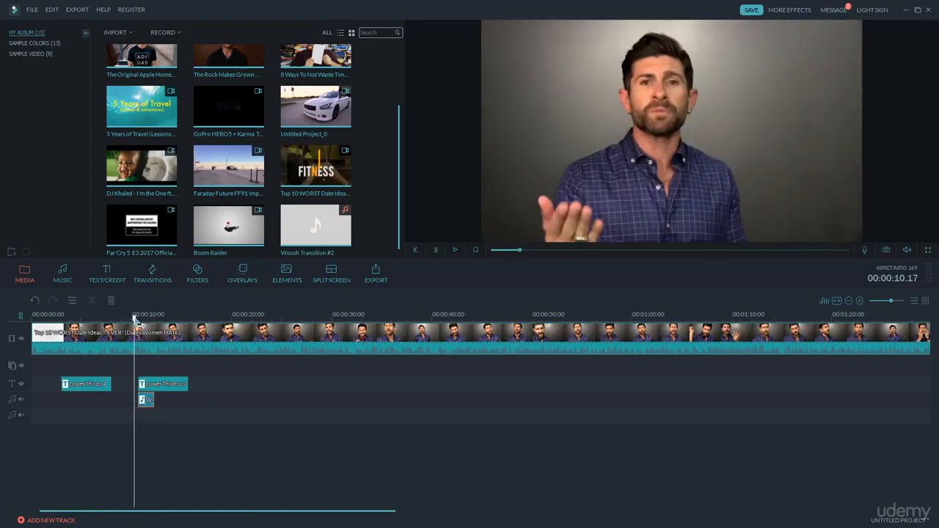
# Step: Play the video from 00:00:10.08 past the end of the second lower third to check the woosh sound against its animation
pyautogui.click(454, 250)
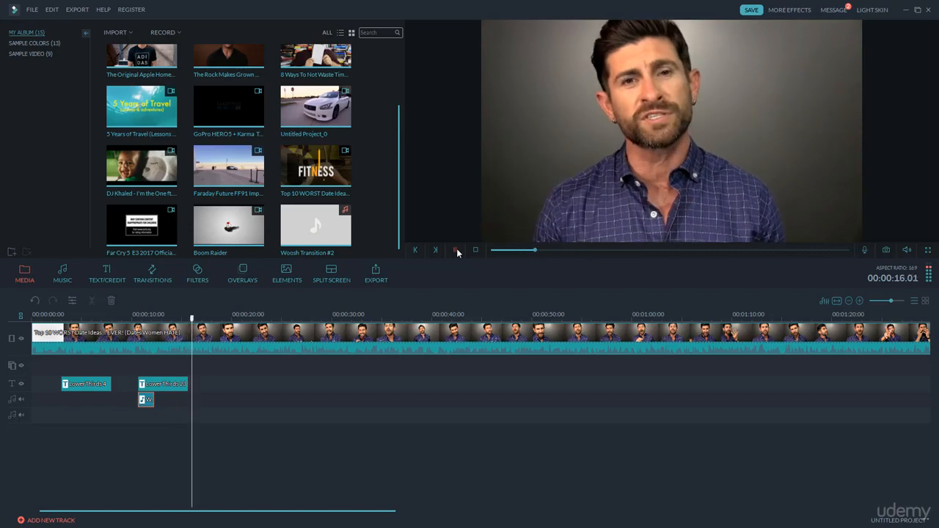
pyautogui.click(456, 250)
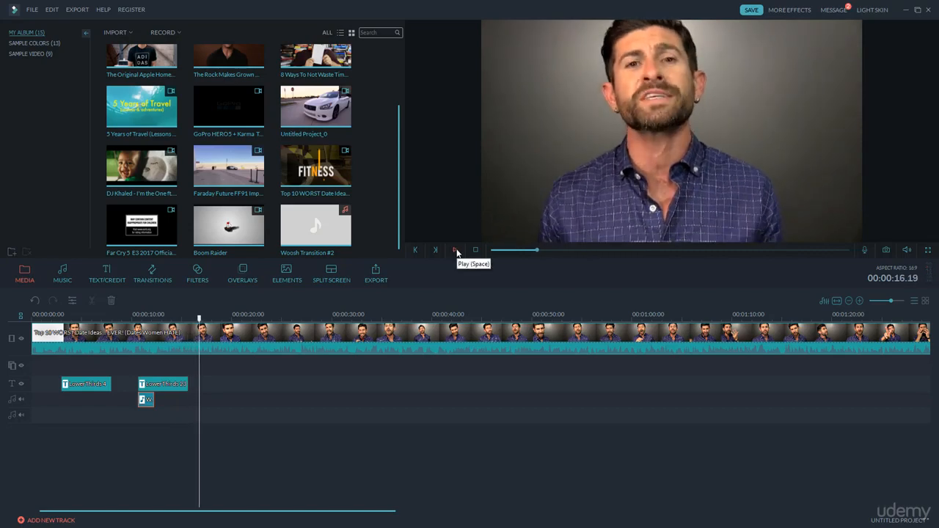